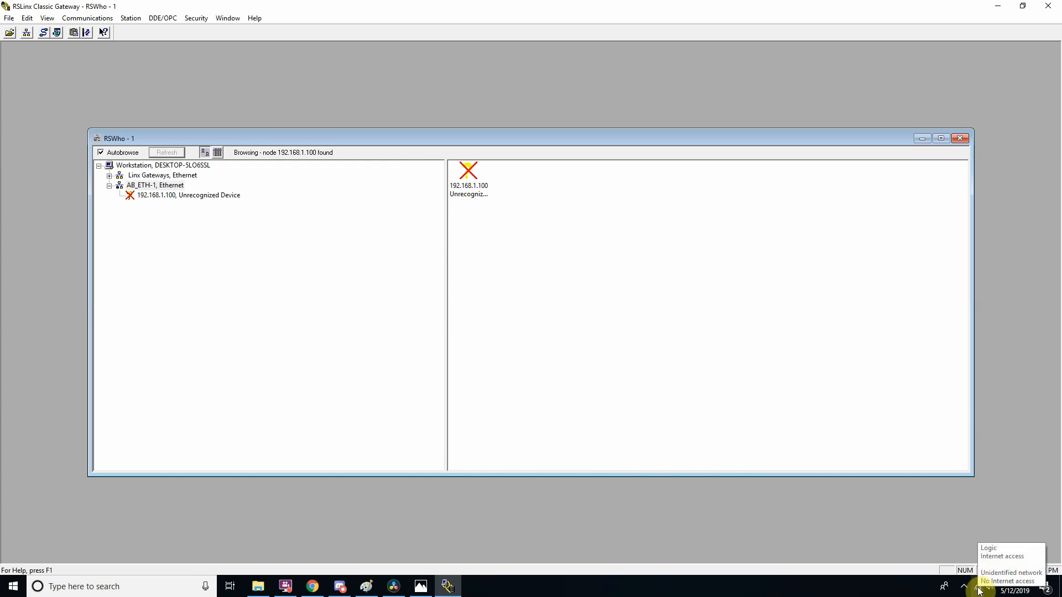
Open the TCP/IPv4 properties of the Ethernet connection from the Windows network settings.
right_click(979, 591)
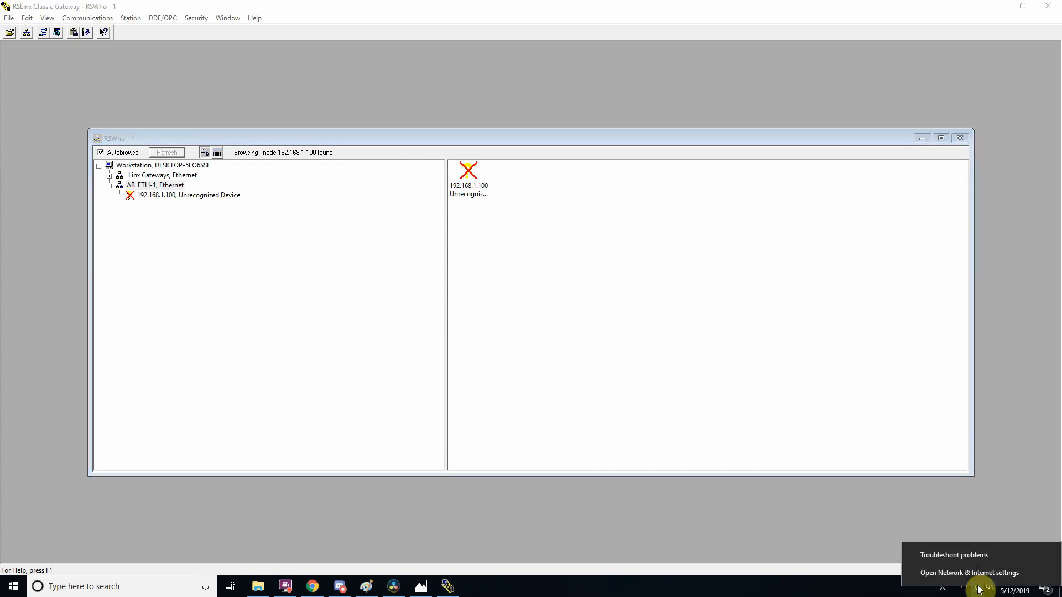
click(981, 575)
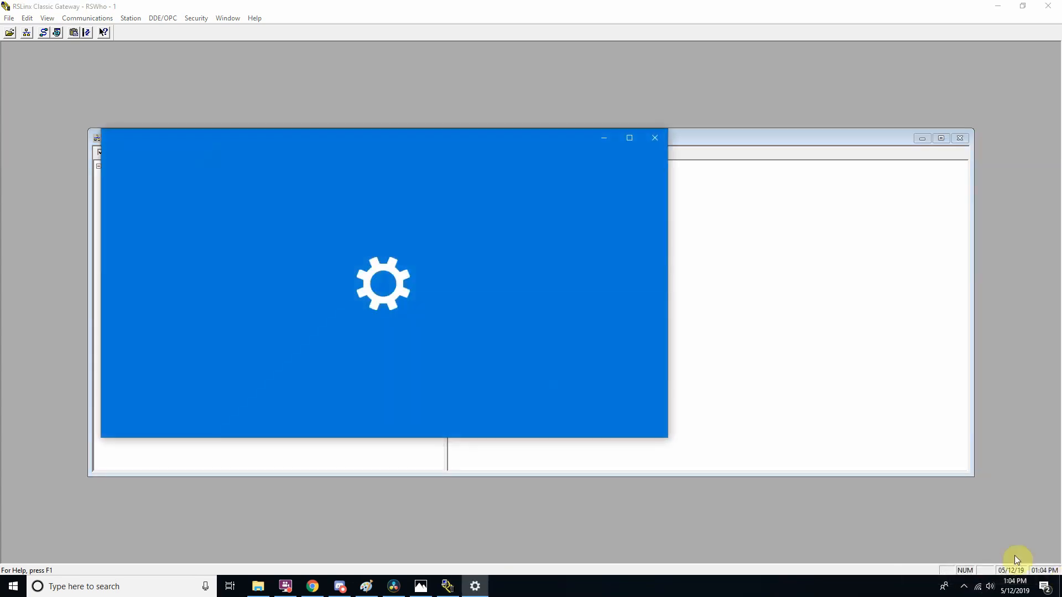
click(143, 311)
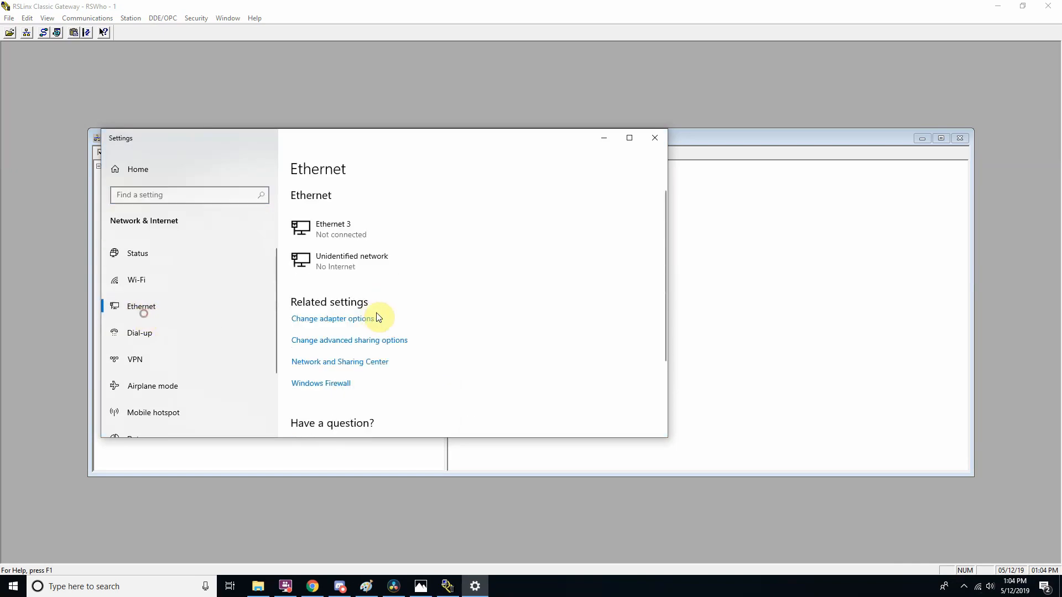
click(355, 362)
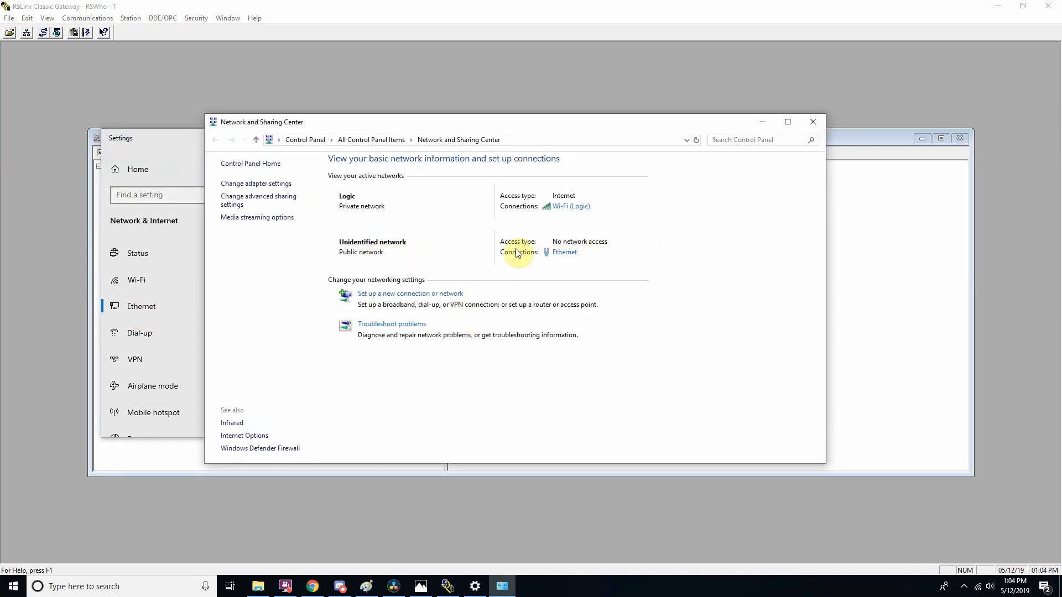
click(563, 253)
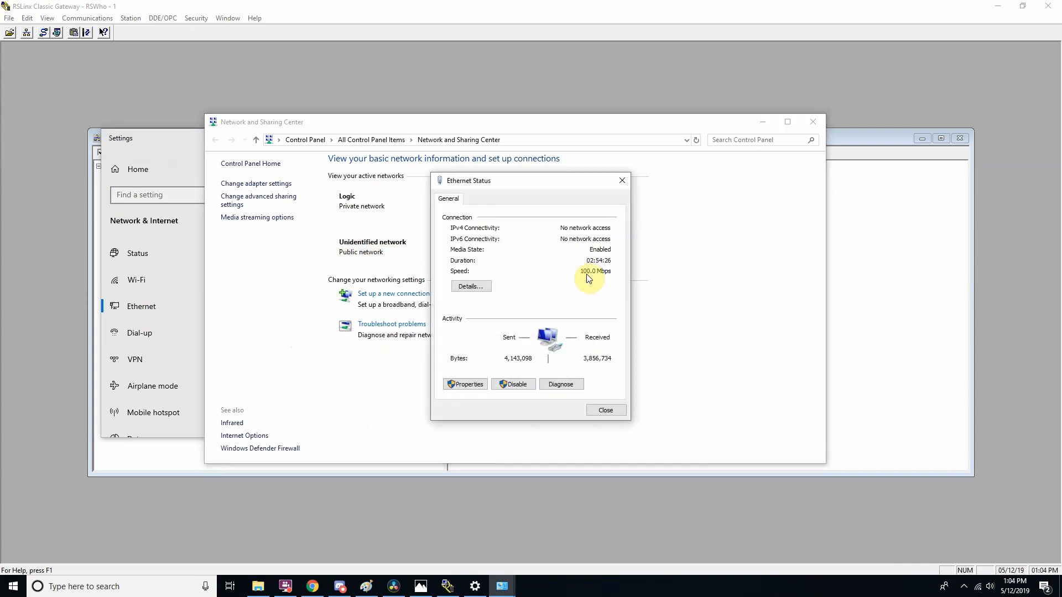
click(472, 389)
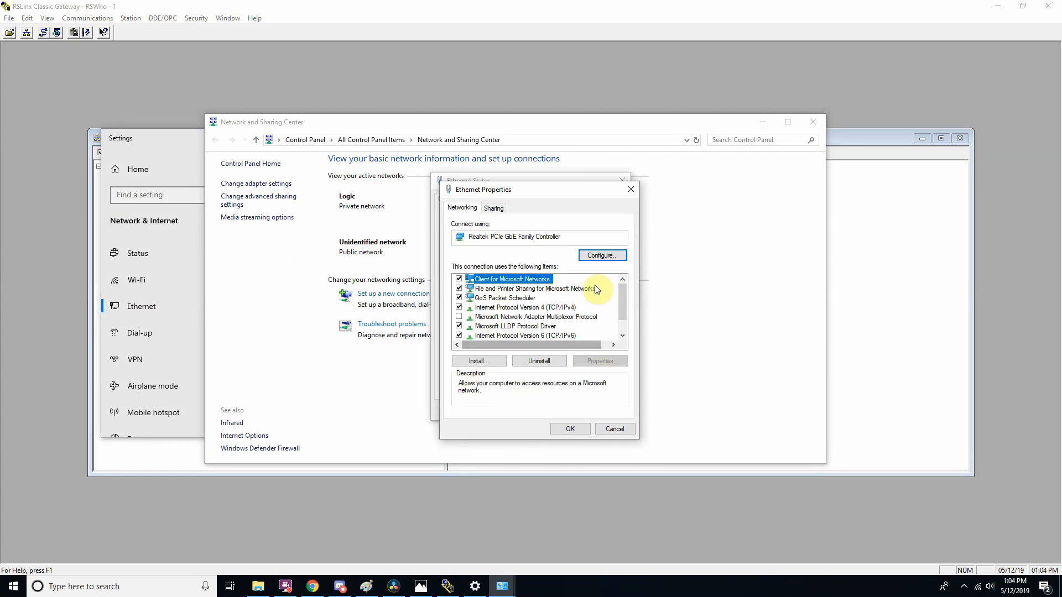
click(547, 308)
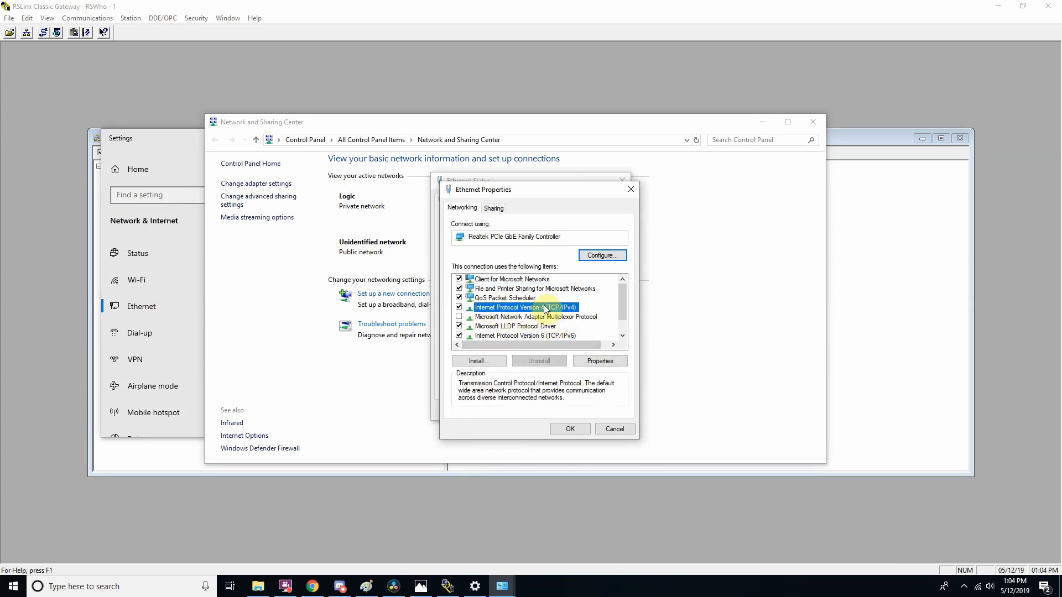
double_click(510, 308)
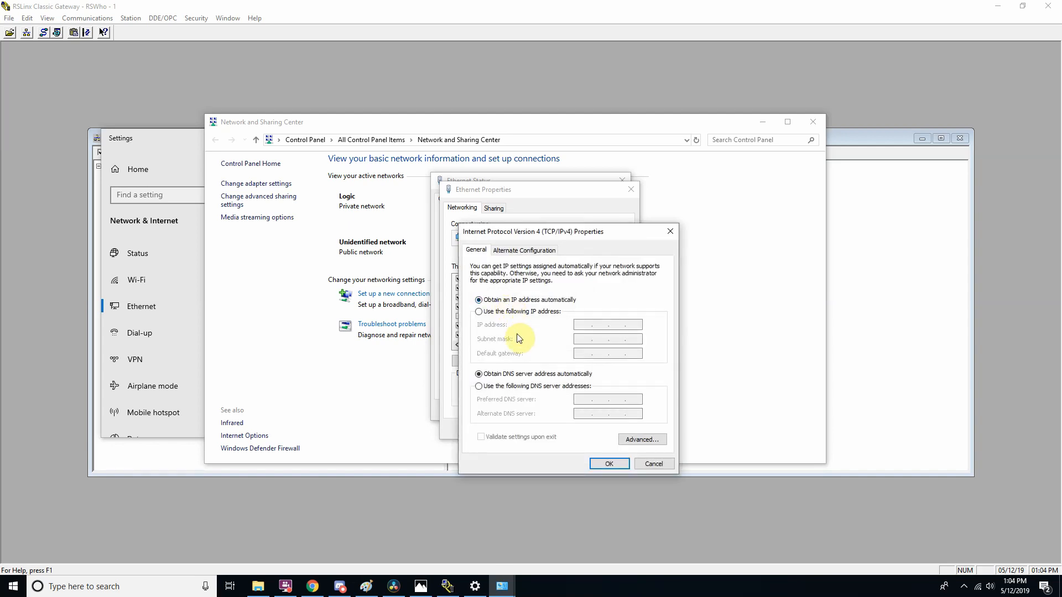
drag(565, 232, 538, 190)
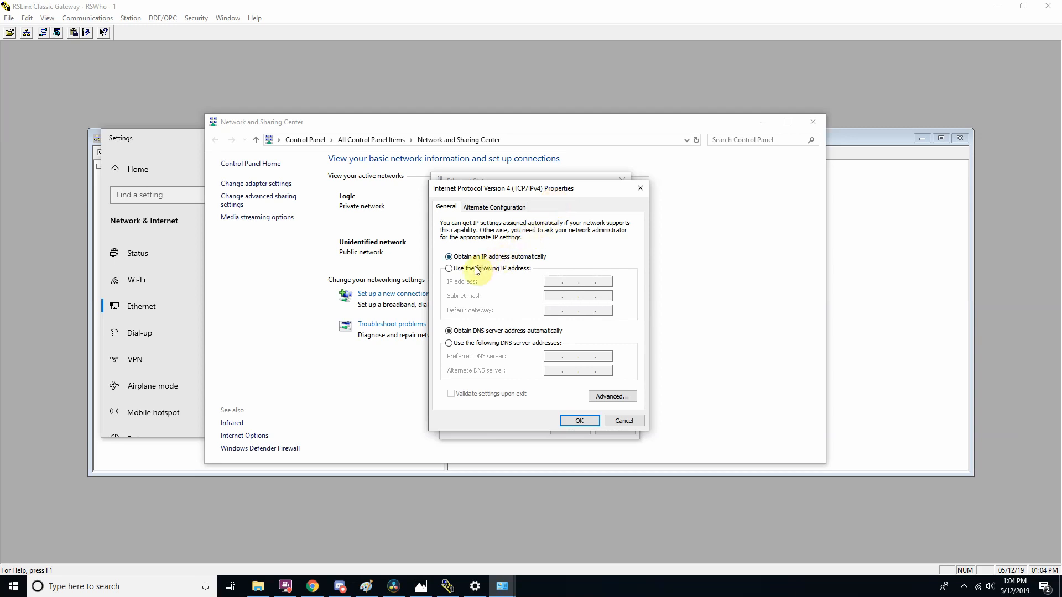
Switch the Ethernet connection to a manually assigned IP address and enter 192.168.1.1.
click(451, 270)
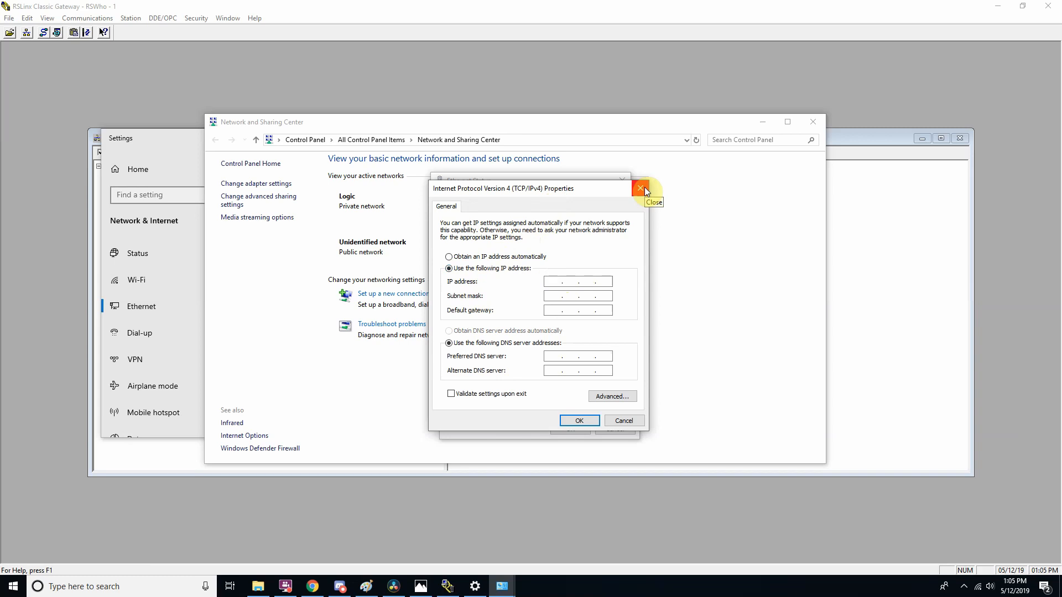
text(192 . 168 . 1 . 100)
key(BackSpace)
key(BackSpace)
Fill in the subnet mask, apply the static IPv4 settings and close all the network windows.
click(553, 296)
click(573, 296)
click(556, 296)
click(589, 296)
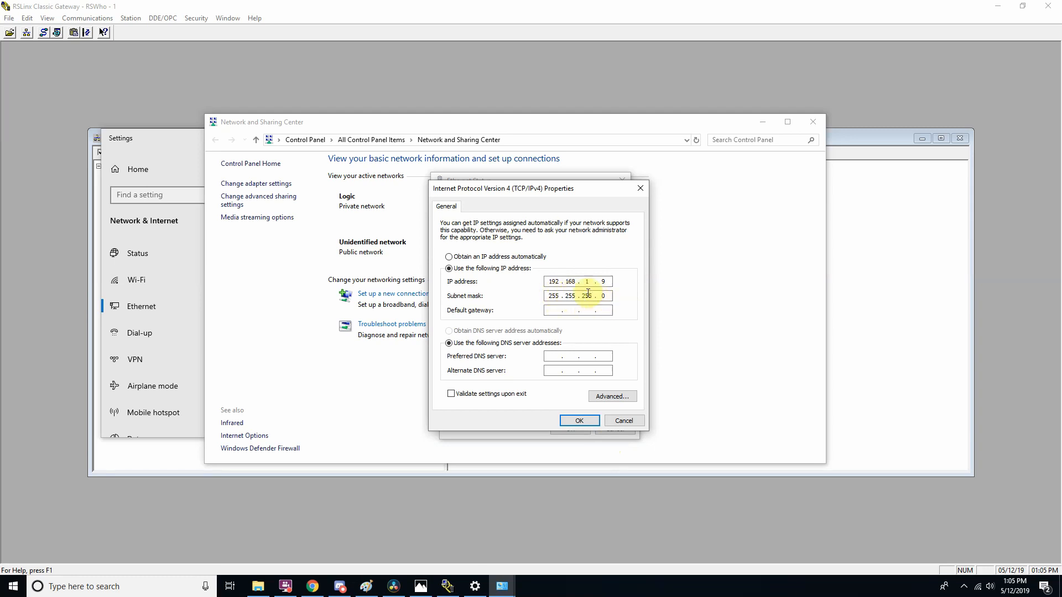
click(579, 421)
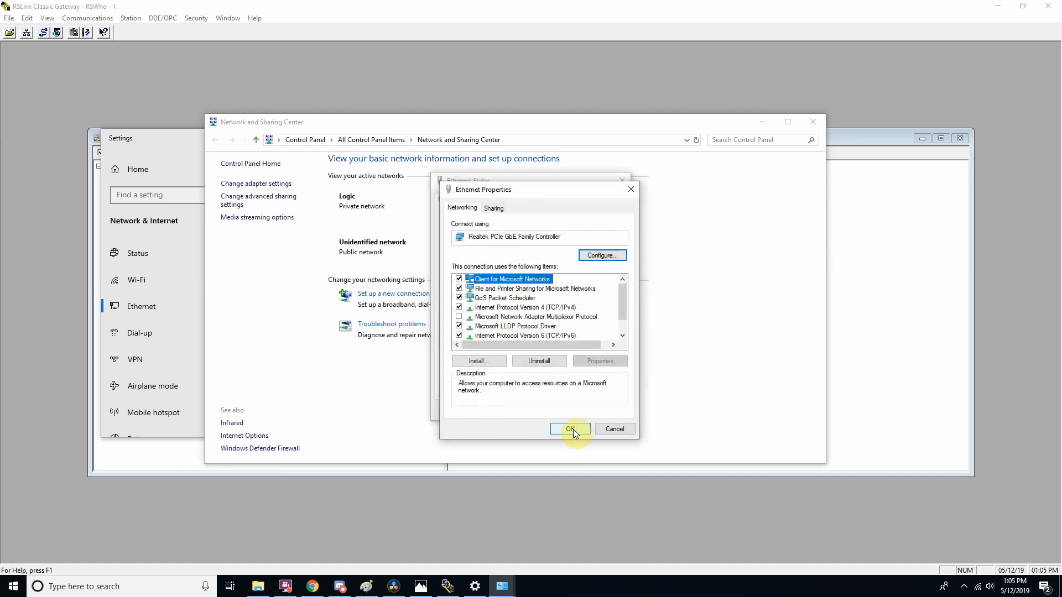
click(573, 430)
click(605, 408)
click(805, 118)
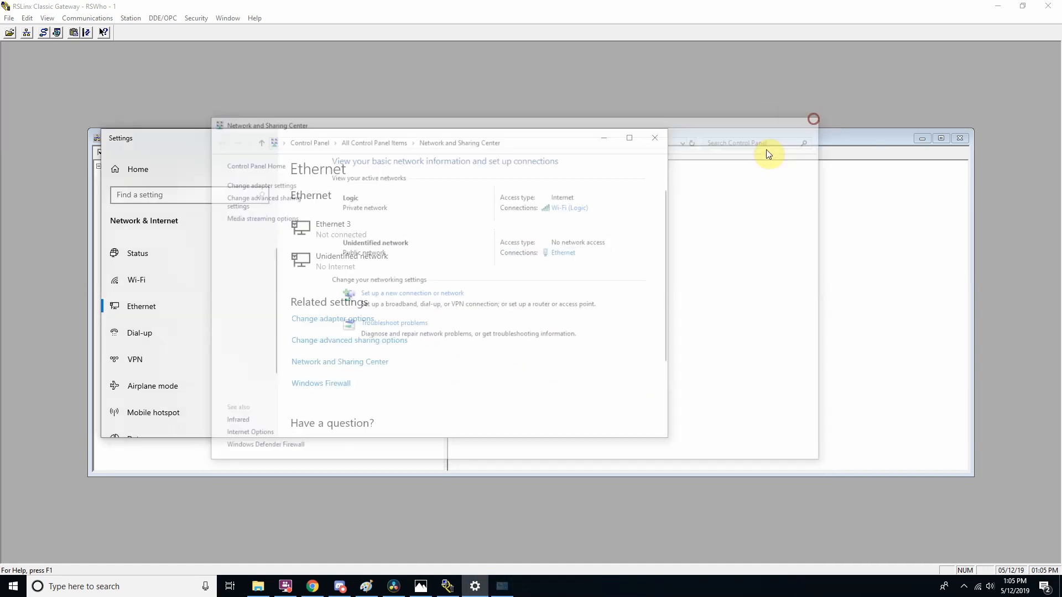
click(653, 139)
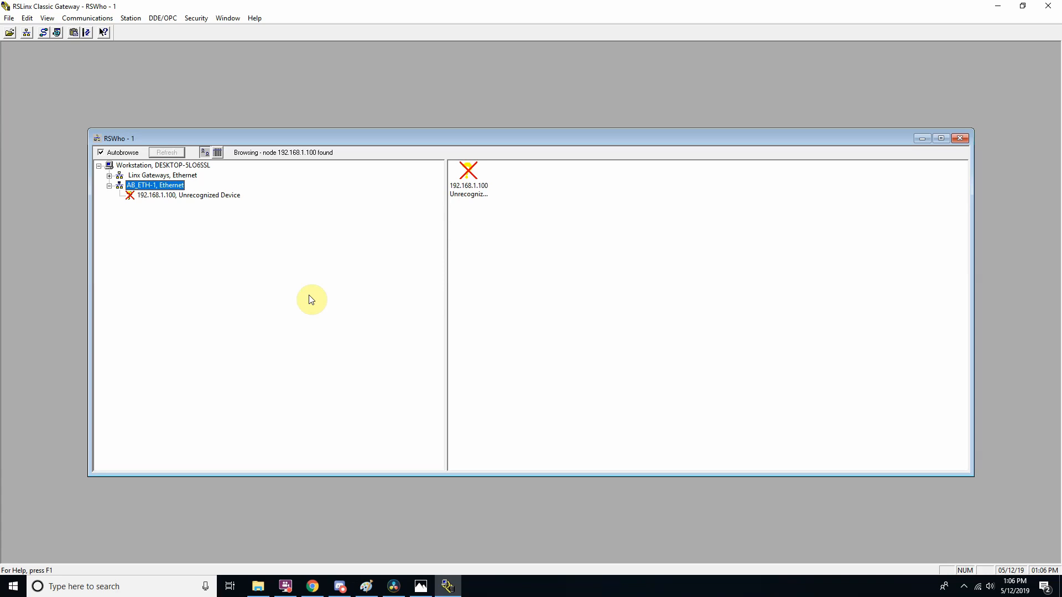
right_click(980, 591)
click(978, 575)
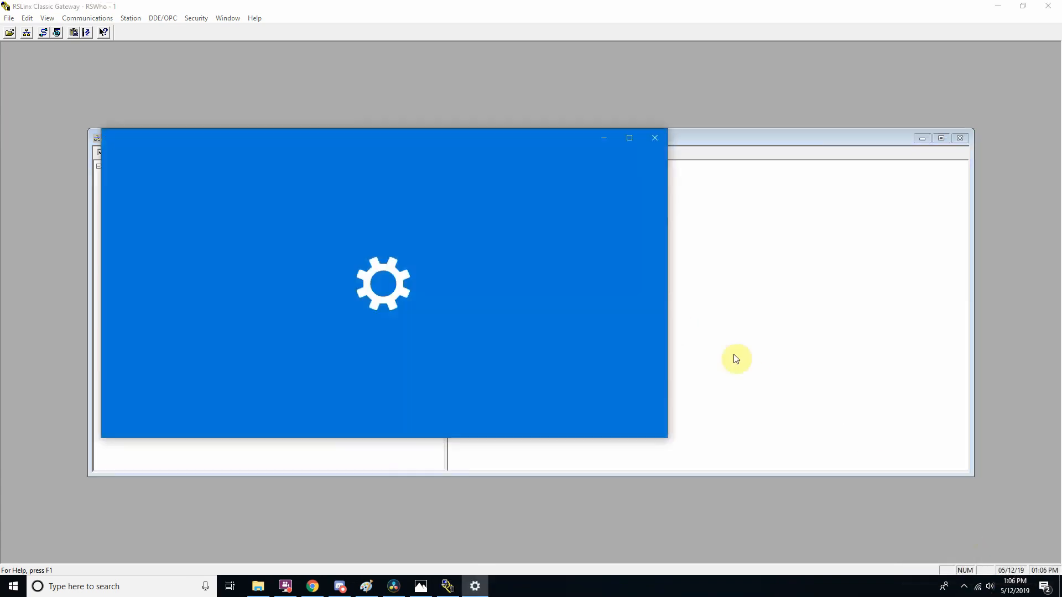
drag(505, 139, 595, 224)
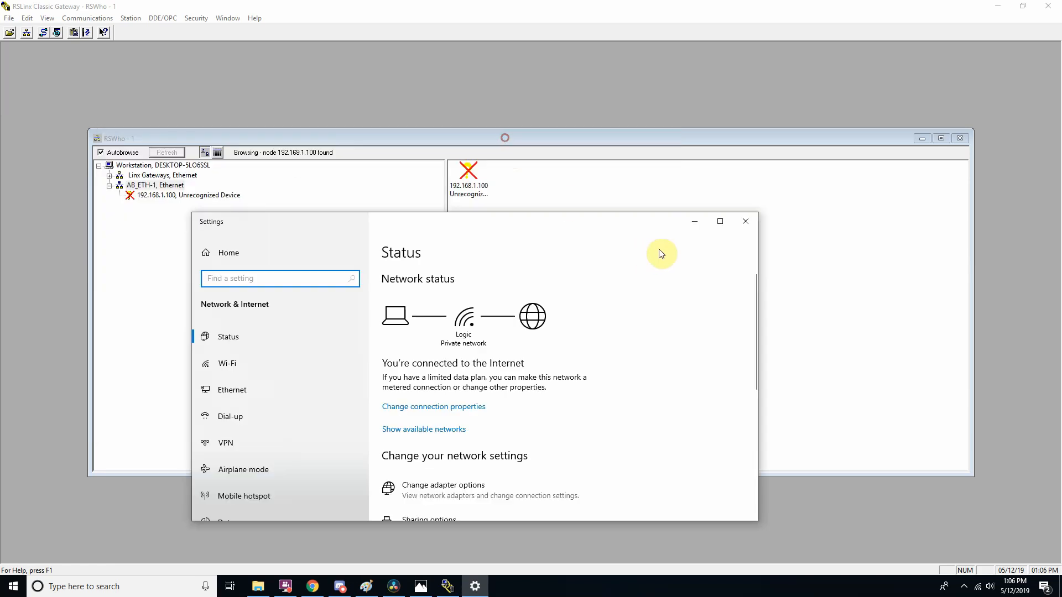
drag(662, 254, 690, 199)
click(371, 359)
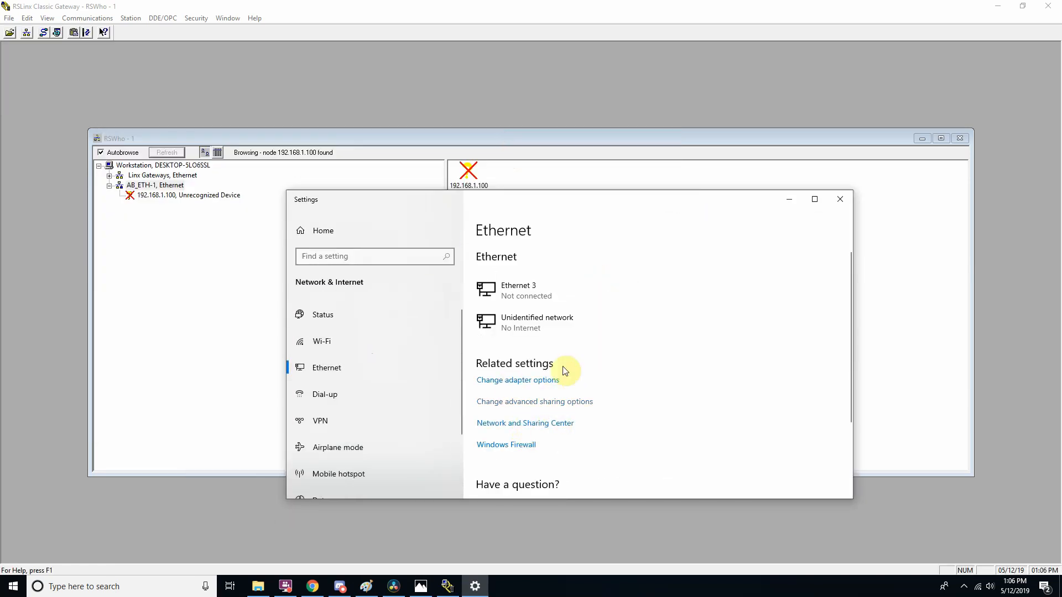
click(564, 253)
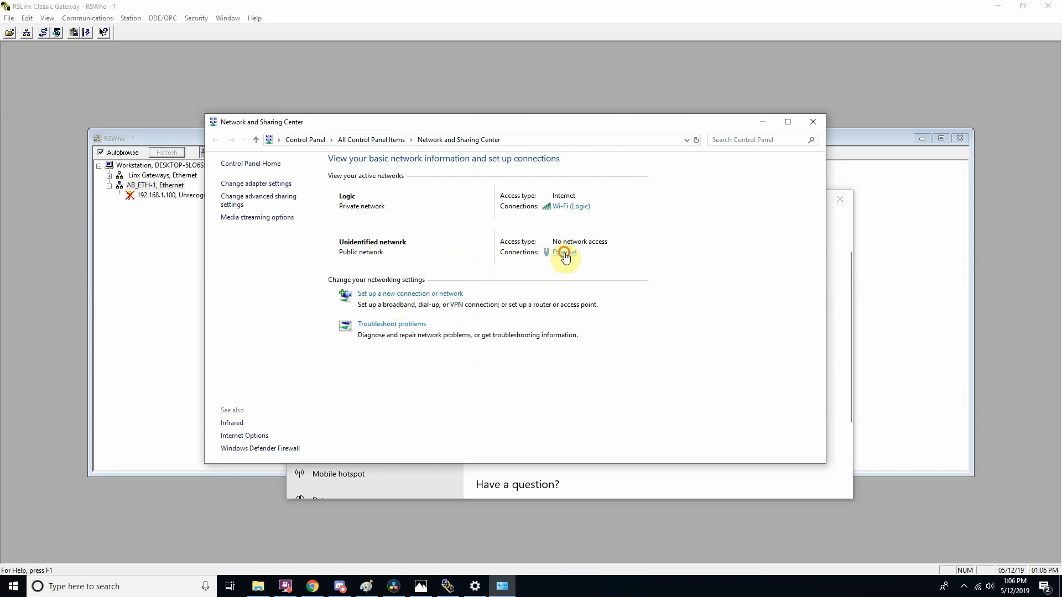
click(474, 382)
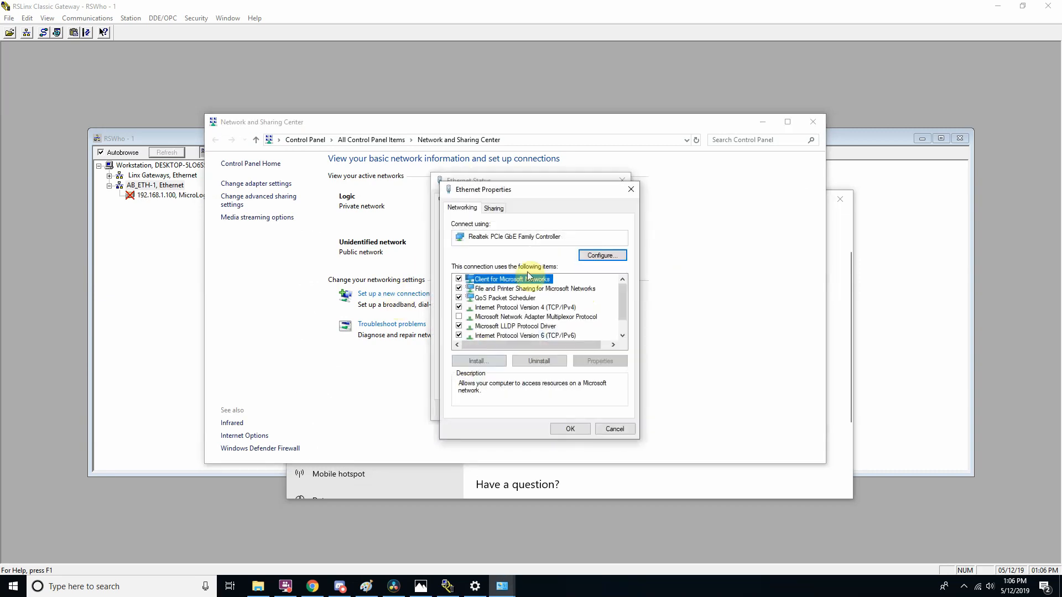
click(630, 189)
click(622, 179)
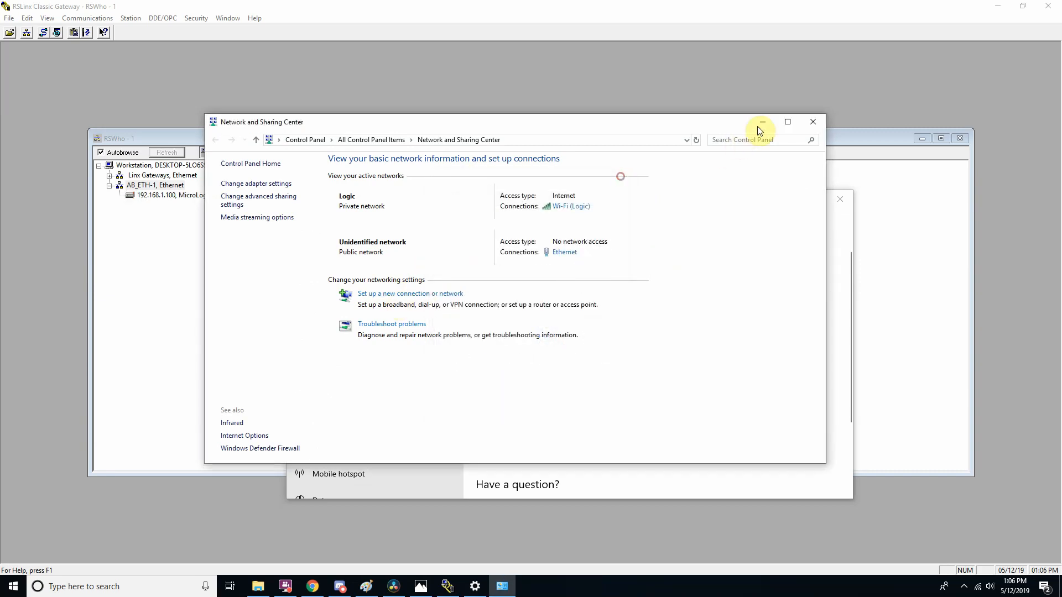
click(822, 123)
click(841, 199)
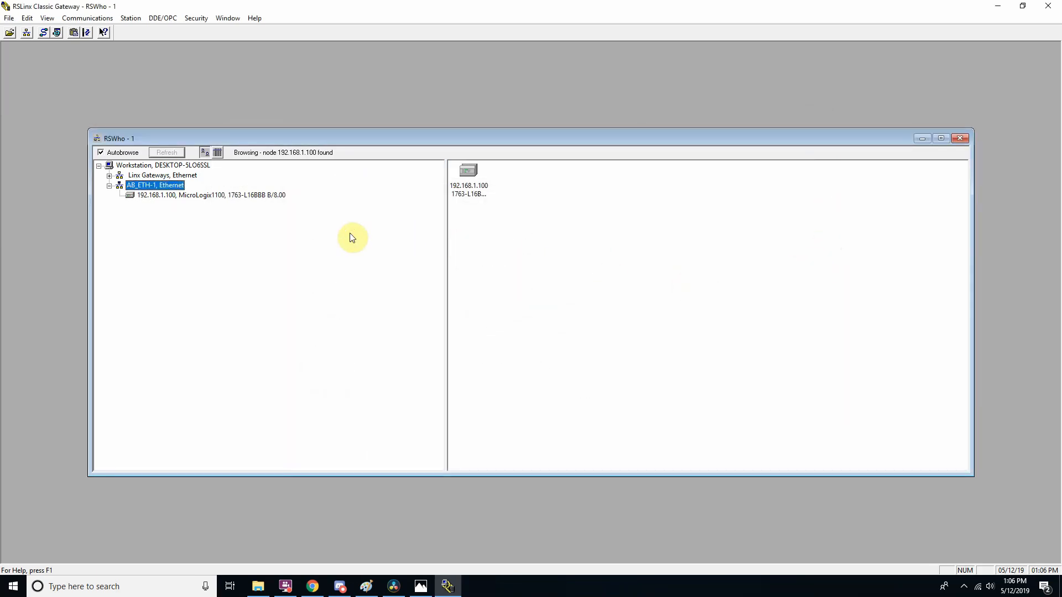
Examine the MicroLogix1100 device at 192.168.1.100 under the AB_ETH-1 driver in RSWho.
click(252, 196)
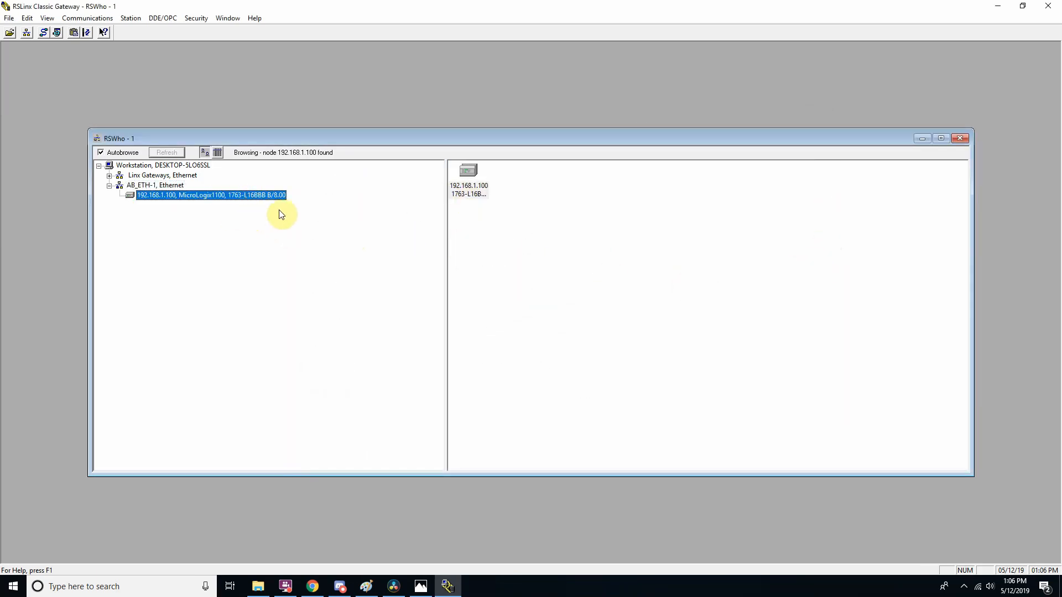
click(470, 191)
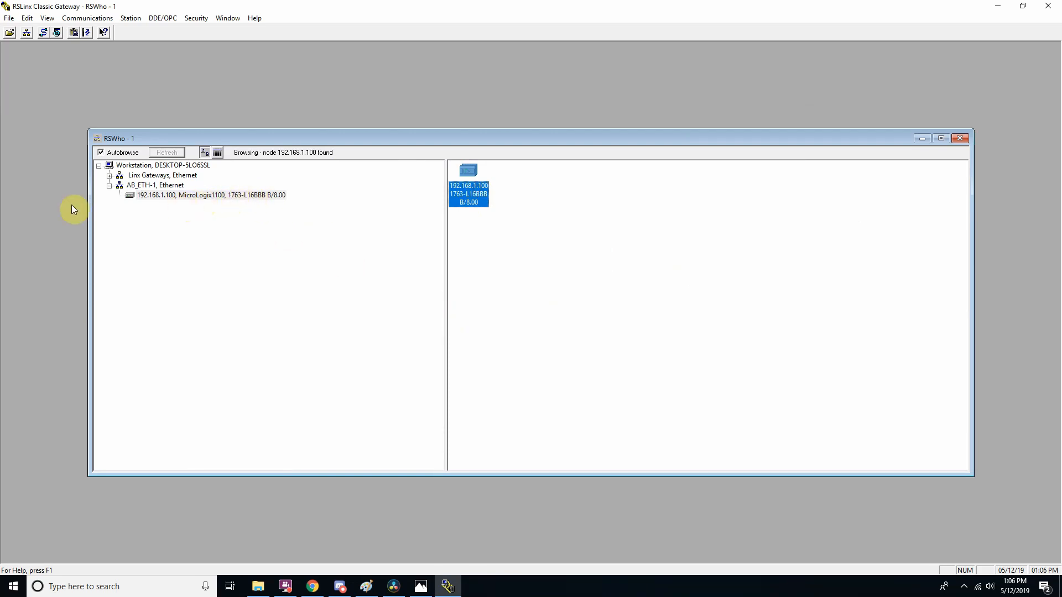
click(168, 197)
click(472, 191)
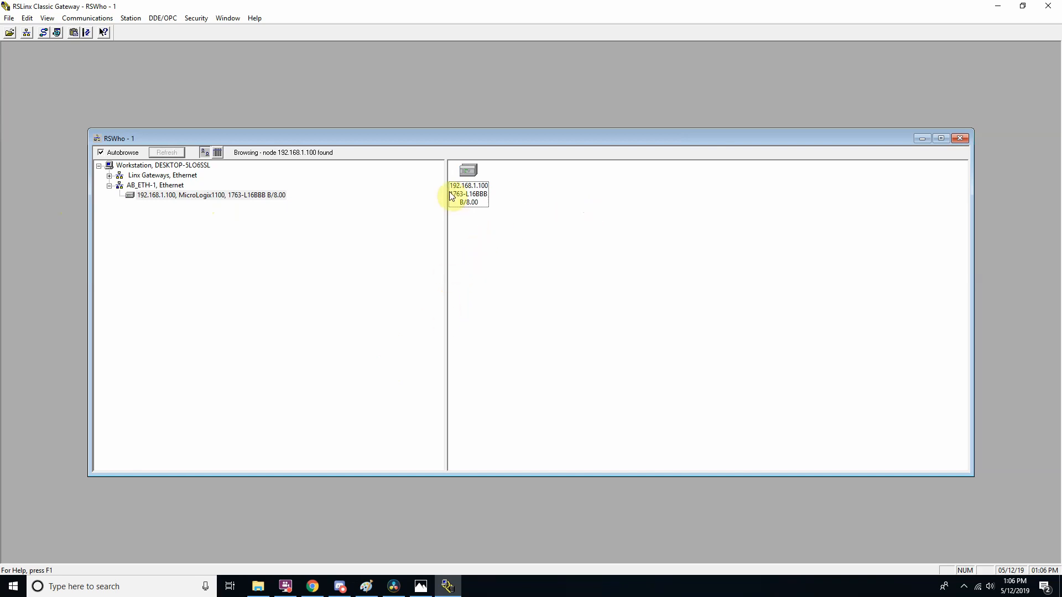
click(466, 206)
click(564, 311)
Reopen the Ethernet connection's TCP/IPv4 properties from the Windows network settings.
right_click(978, 586)
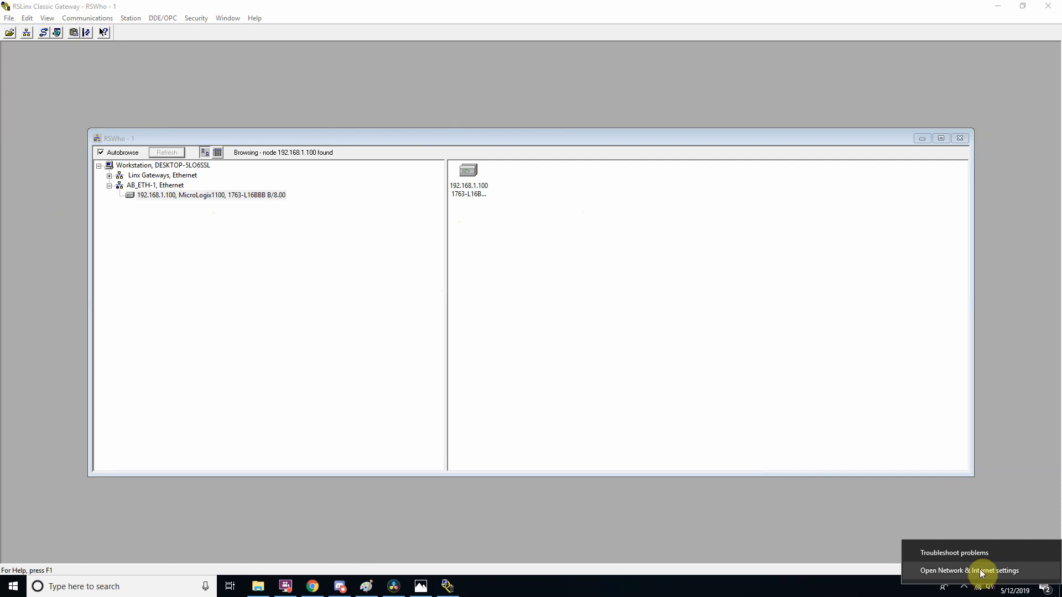
click(980, 572)
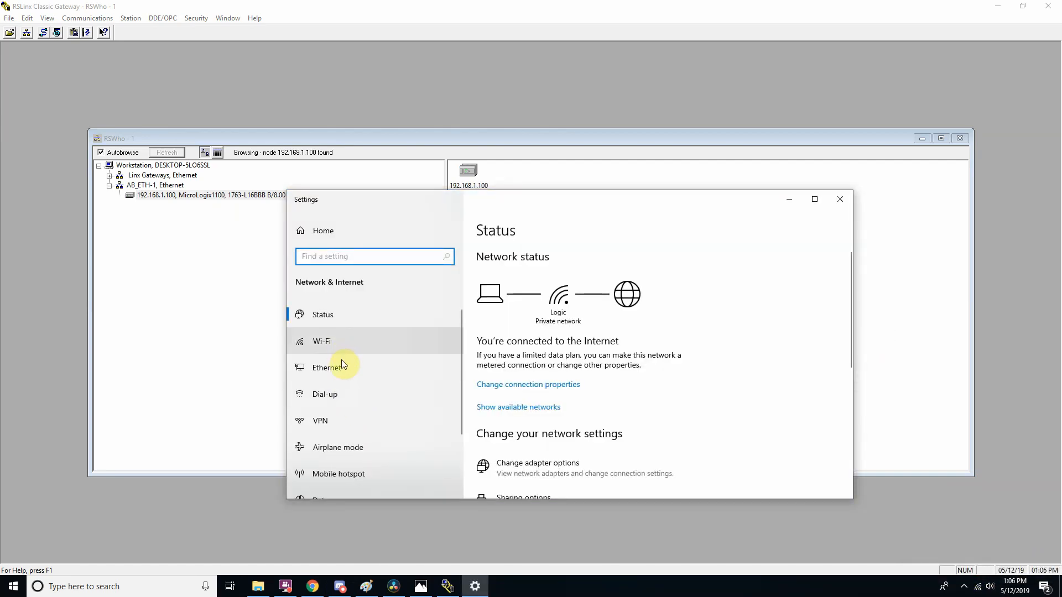
click(342, 365)
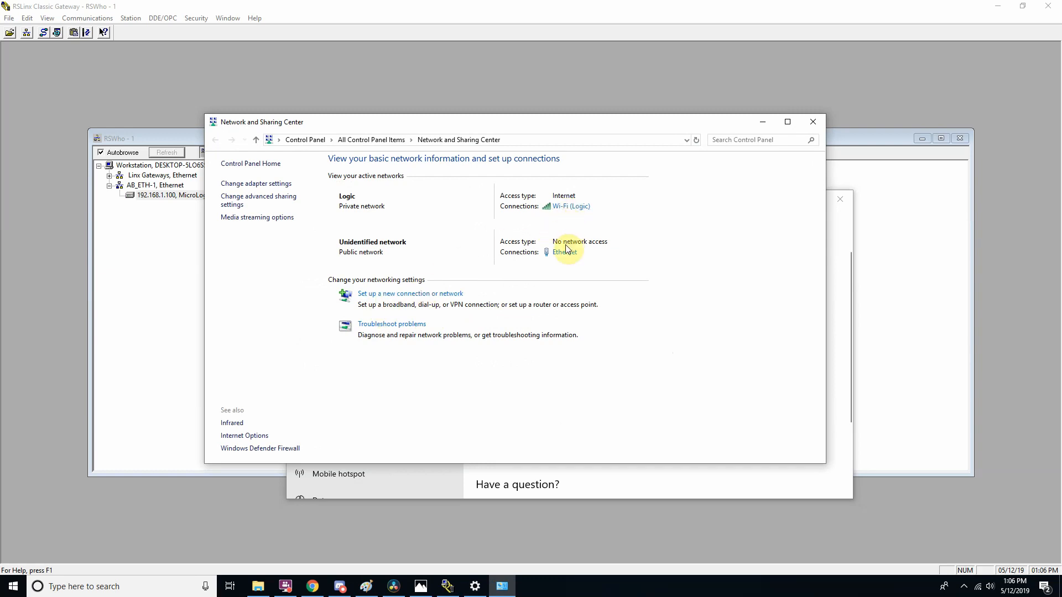
click(565, 249)
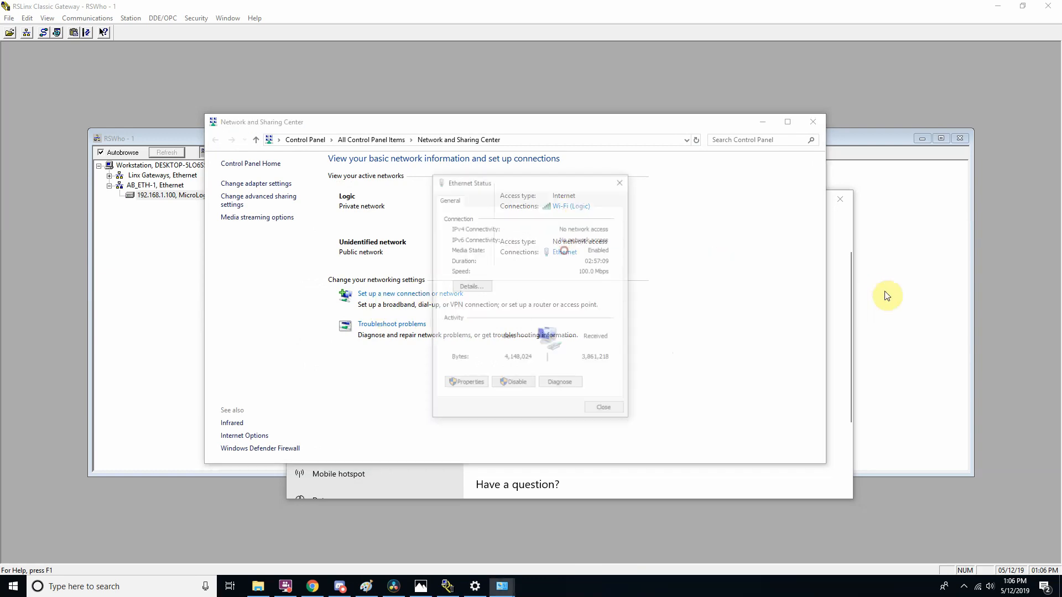
click(466, 384)
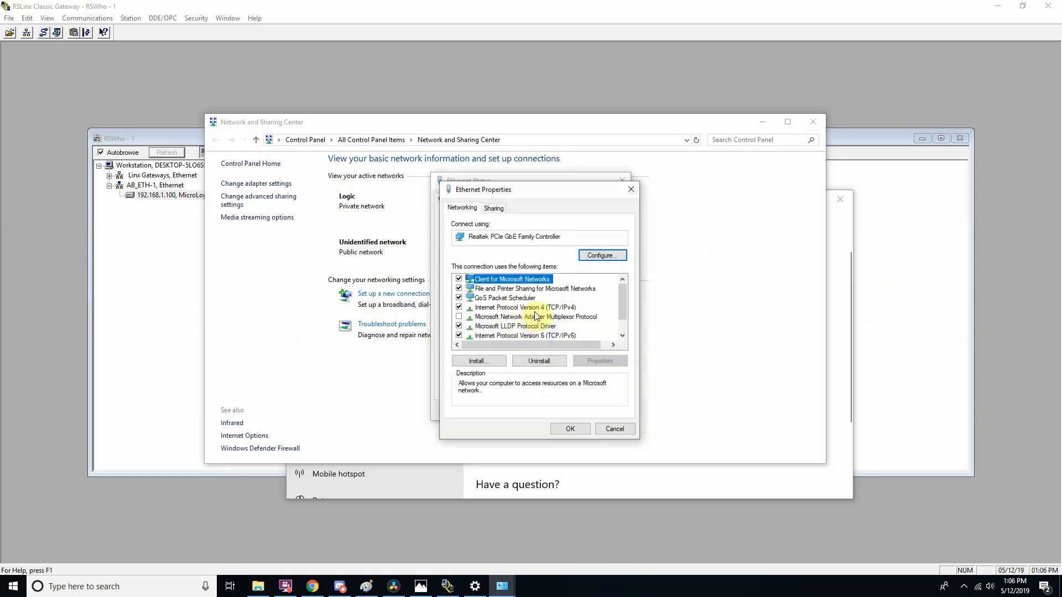
double_click(558, 307)
Set the Ethernet connection to obtain its IP address automatically, apply the change and close the network windows.
click(507, 300)
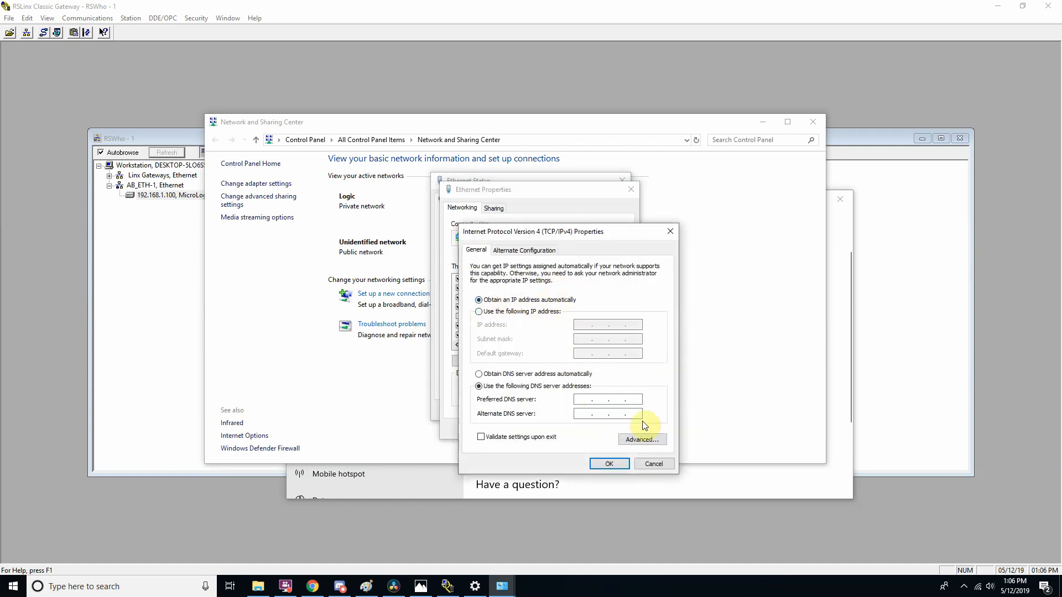
click(619, 463)
click(589, 427)
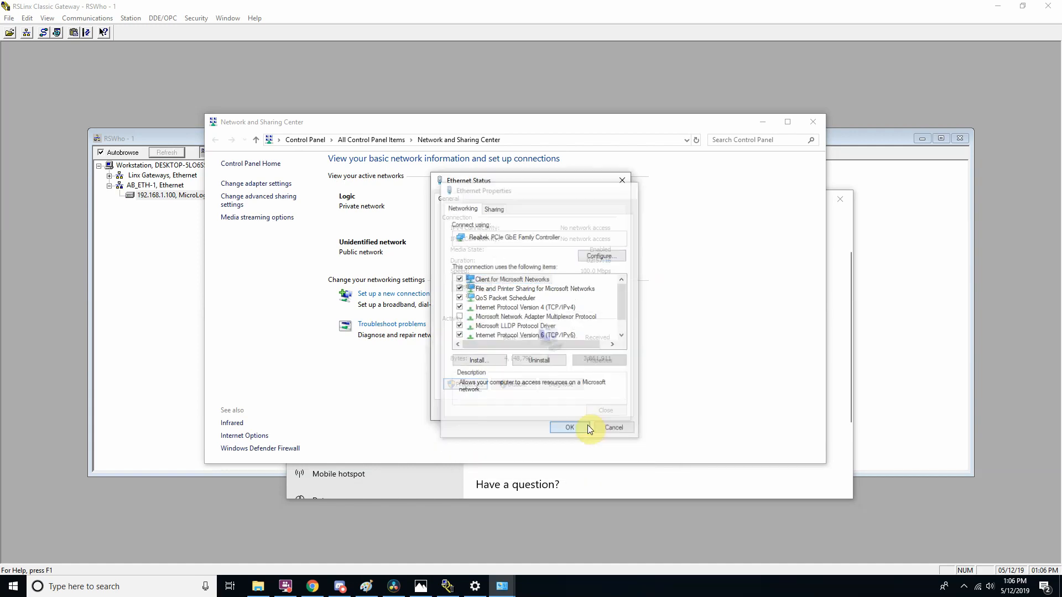
click(610, 409)
click(813, 122)
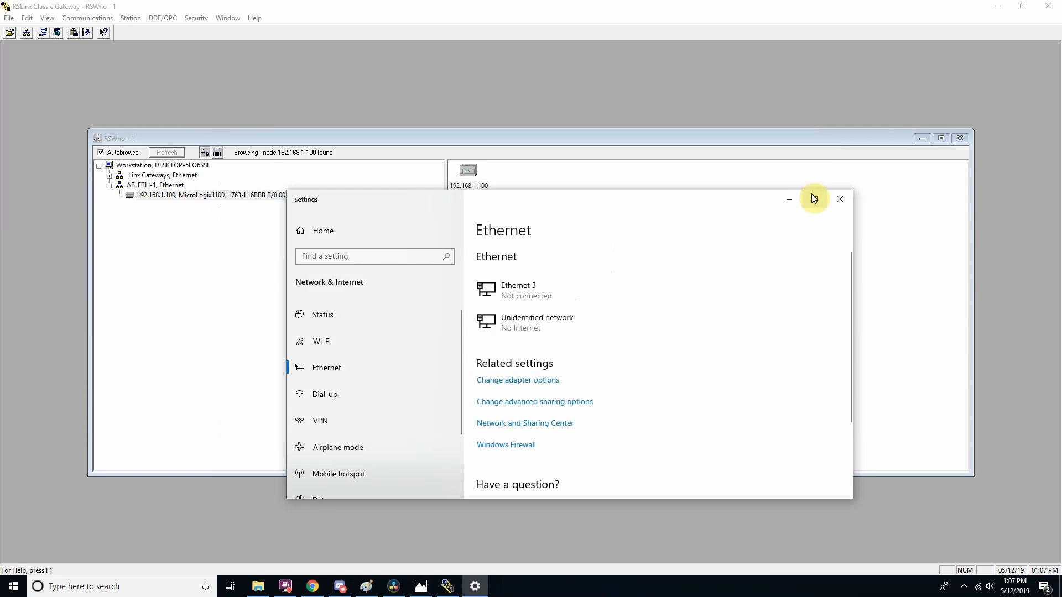
click(839, 199)
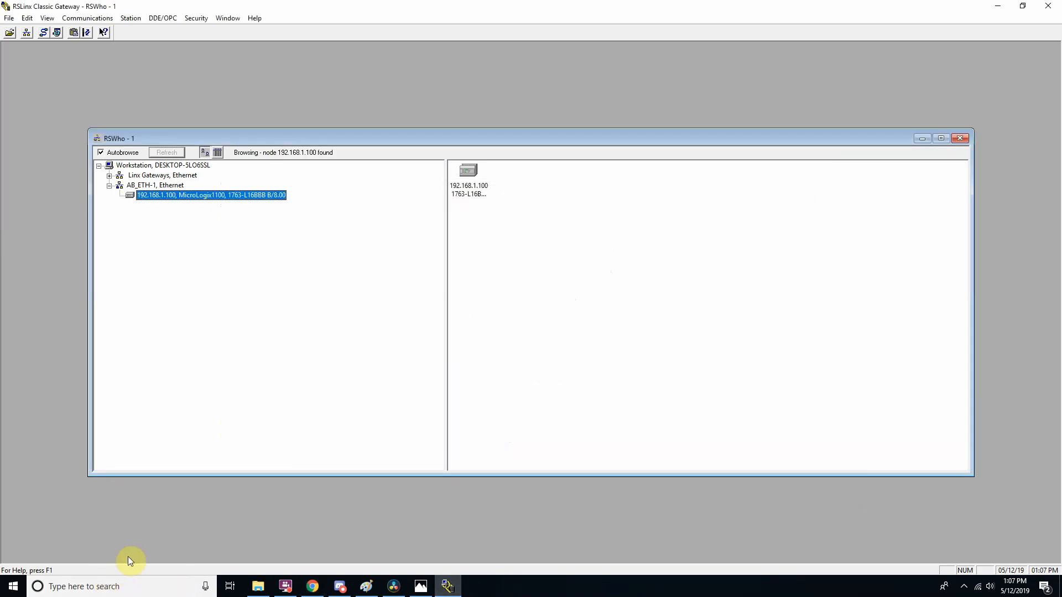
Open a Windows Command Prompt and place its window clear of the RSWho device tree.
click(129, 581)
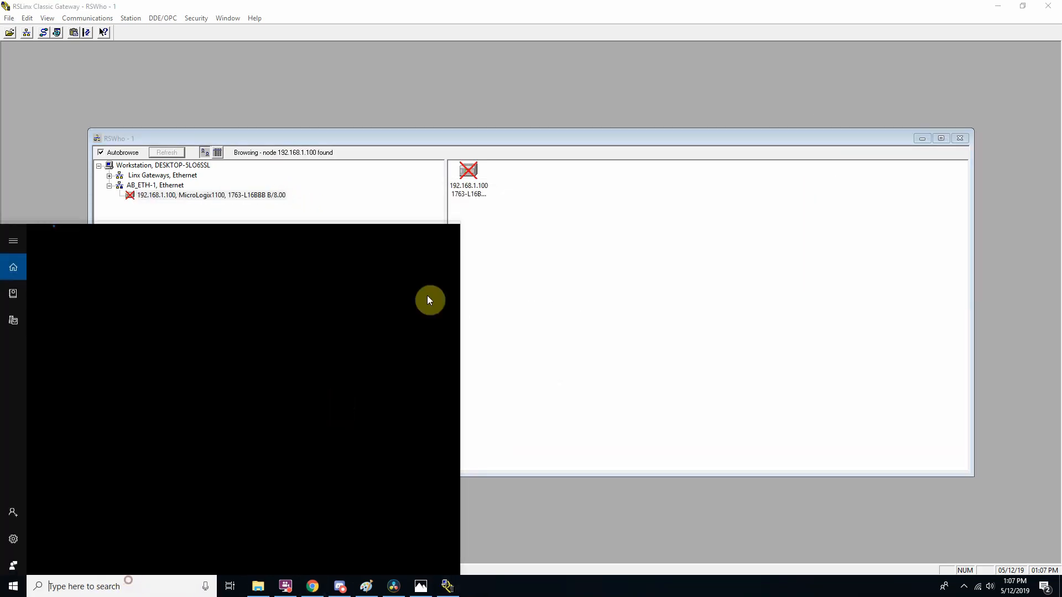
text(cmd)
key(Return)
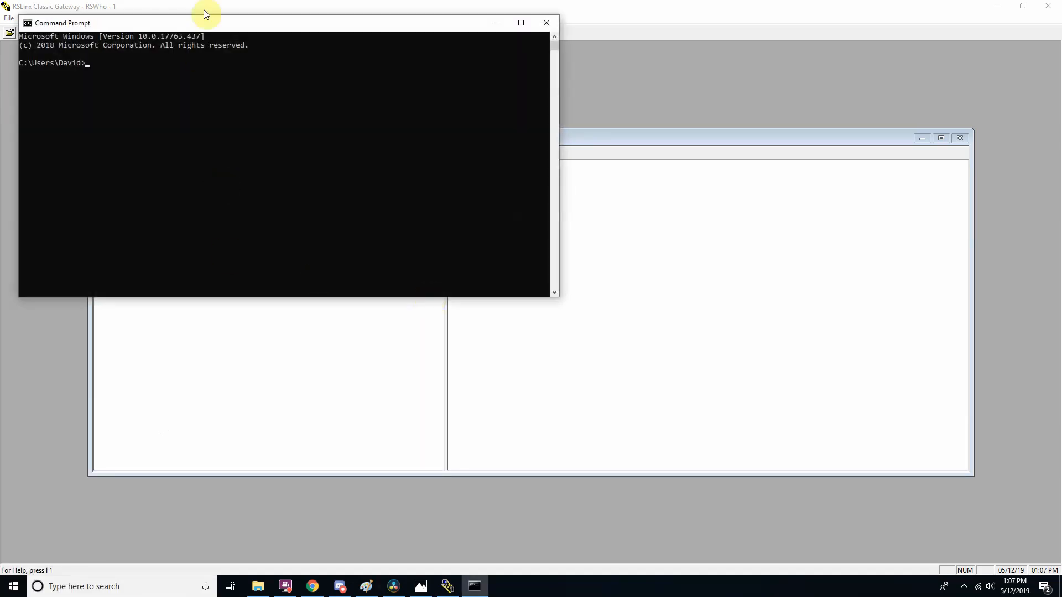
drag(230, 24, 632, 228)
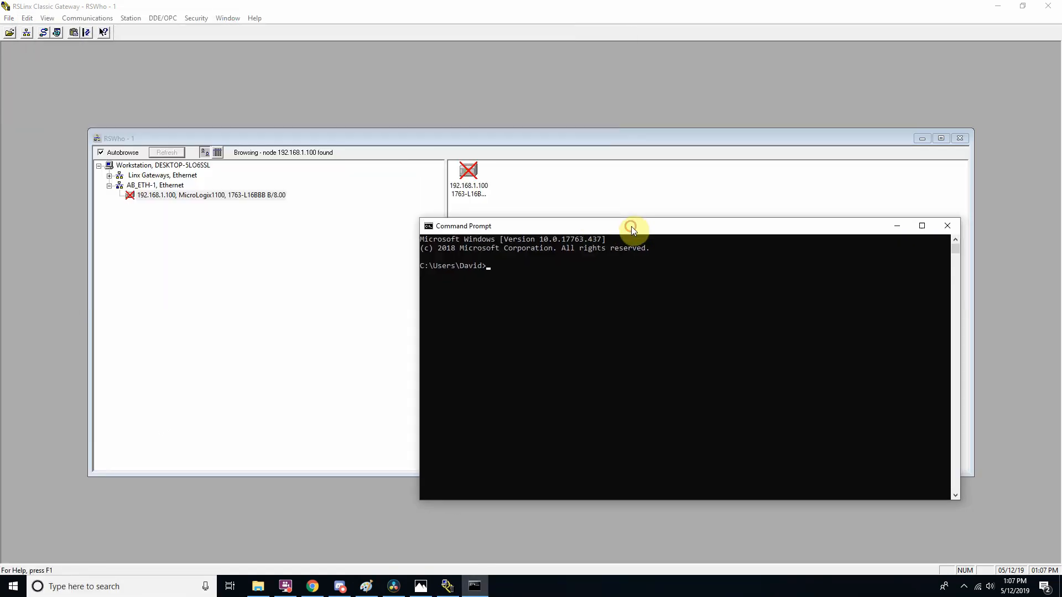
Ping 192.168.1.100 from the Command Prompt, then bring the RSWho window back to the front.
text(ping)
text(192.168.1.100)
key(Return)
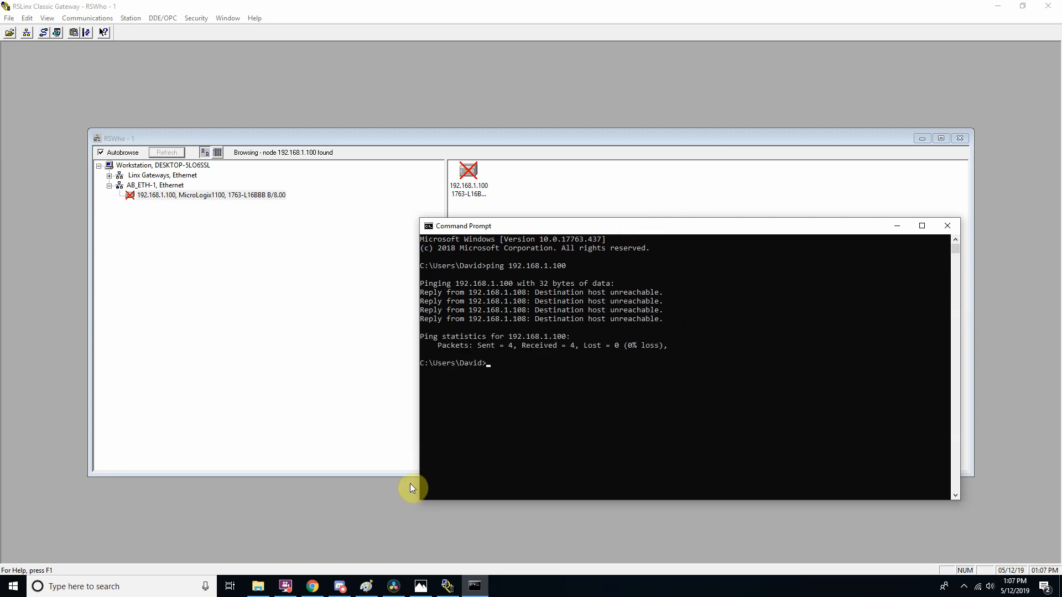
click(374, 488)
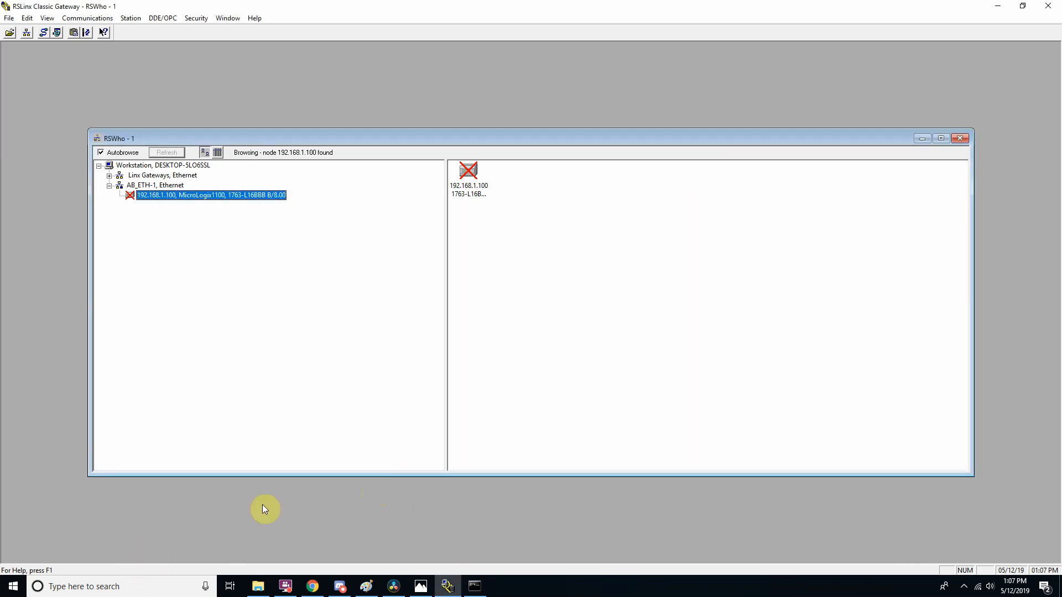
Reopen the TCP/IPv4 properties of the Ethernet connection through the Windows Network and Sharing Center.
right_click(978, 586)
click(973, 567)
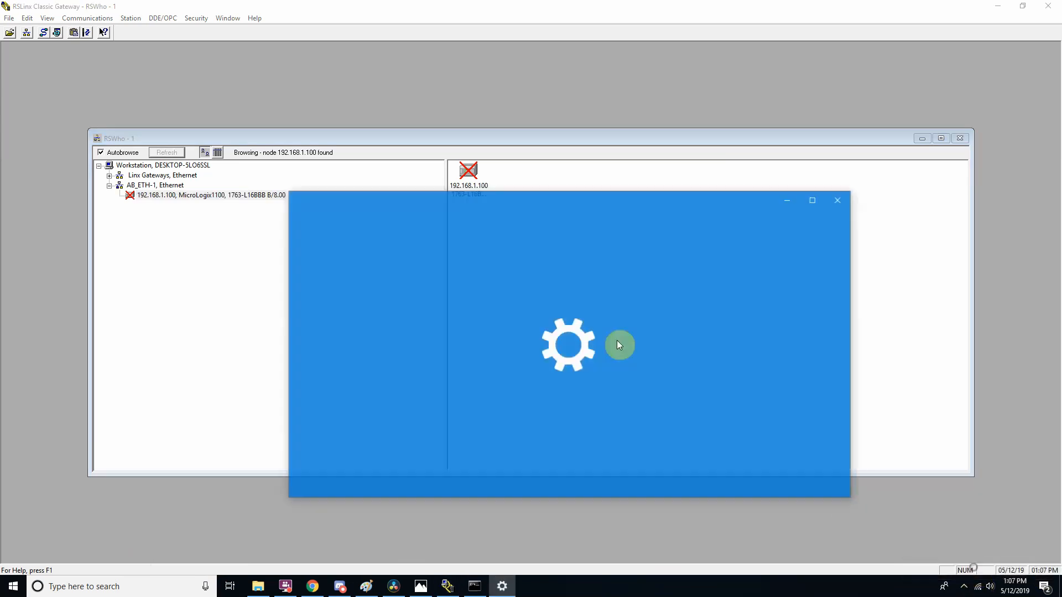
click(380, 366)
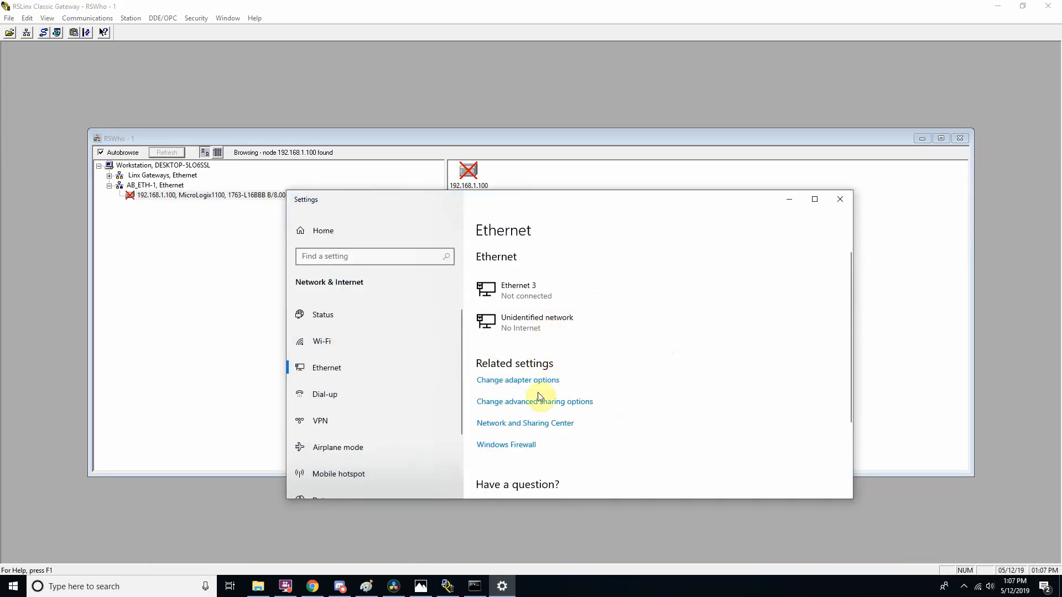
click(514, 427)
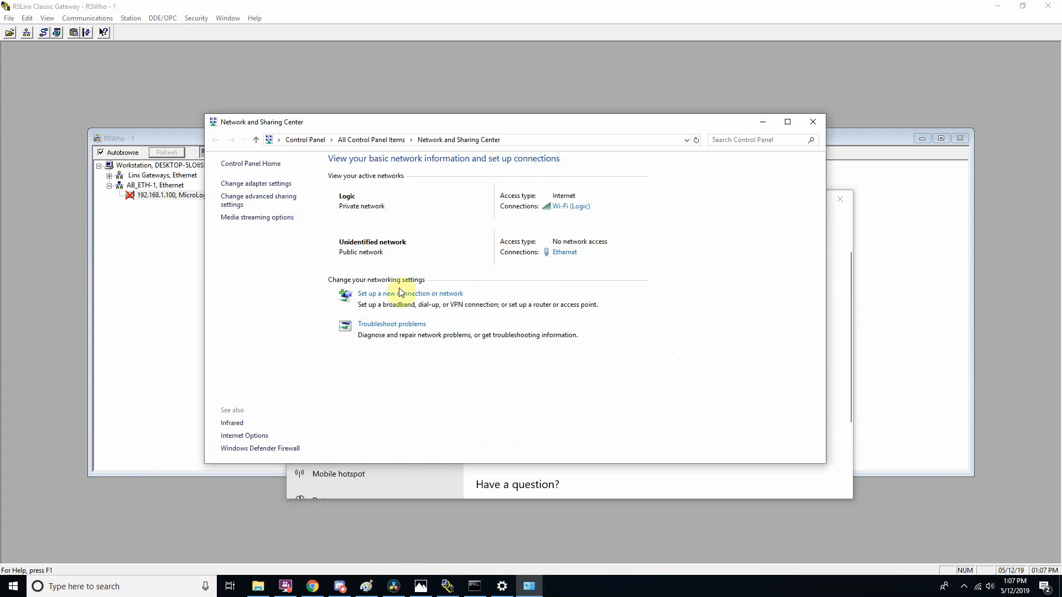
click(561, 253)
click(463, 381)
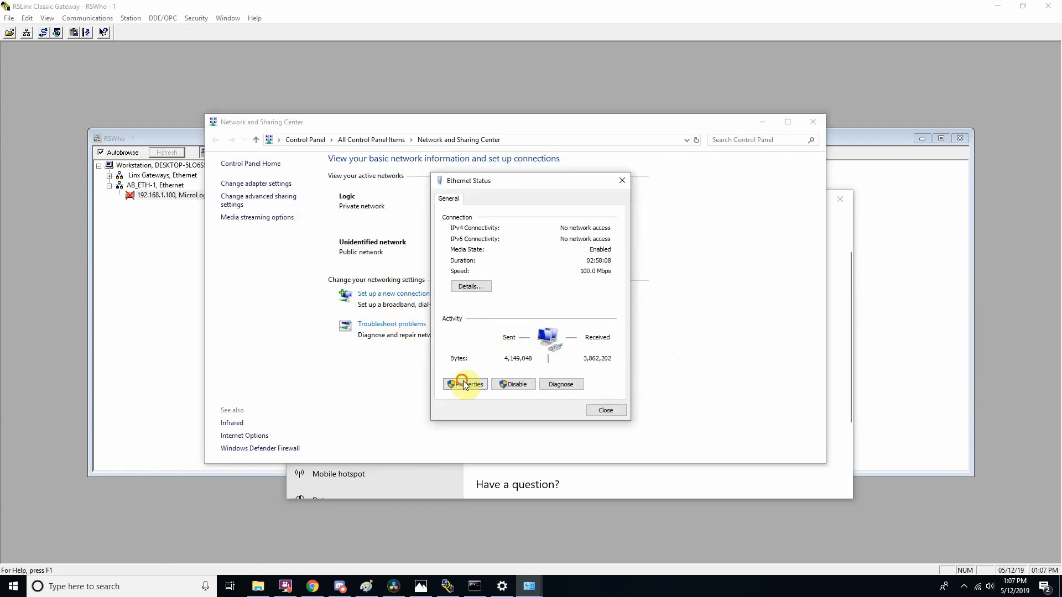
click(538, 315)
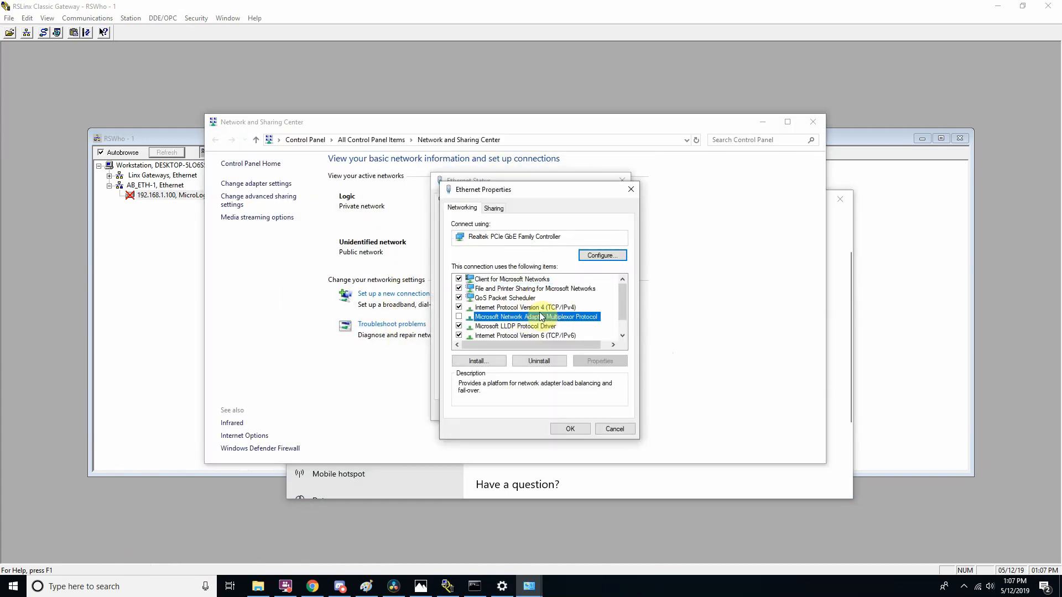
double_click(544, 308)
Assign the Ethernet connection the static IP address 192.168.1.9 with subnet mask 255.255.255.0 and confirm the IPv4 settings.
click(503, 311)
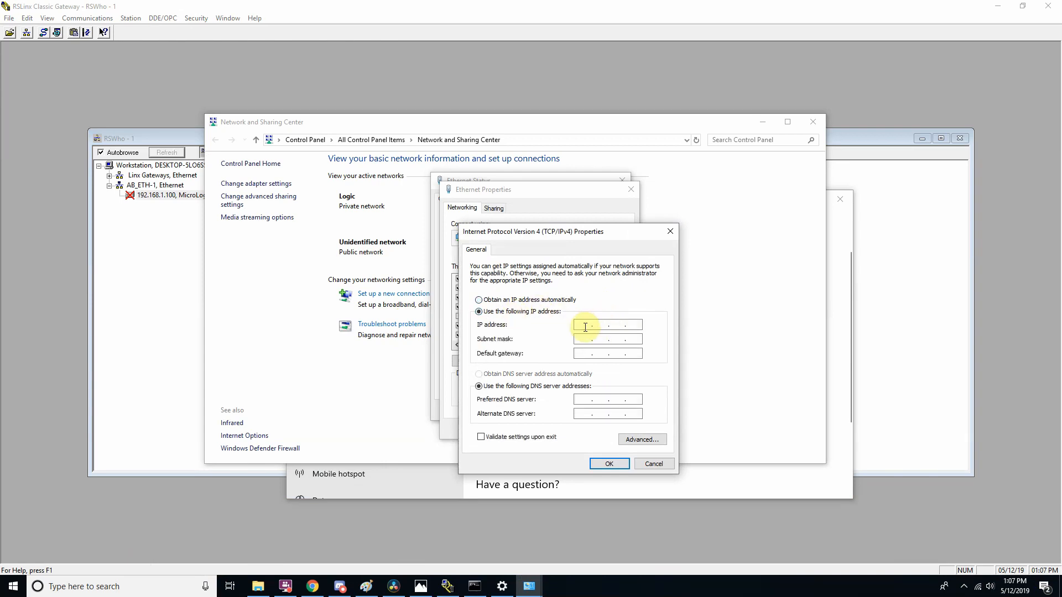
click(584, 325)
text(192 . 168 . 1 . 100)
key(BackSpace)
key(BackSpace)
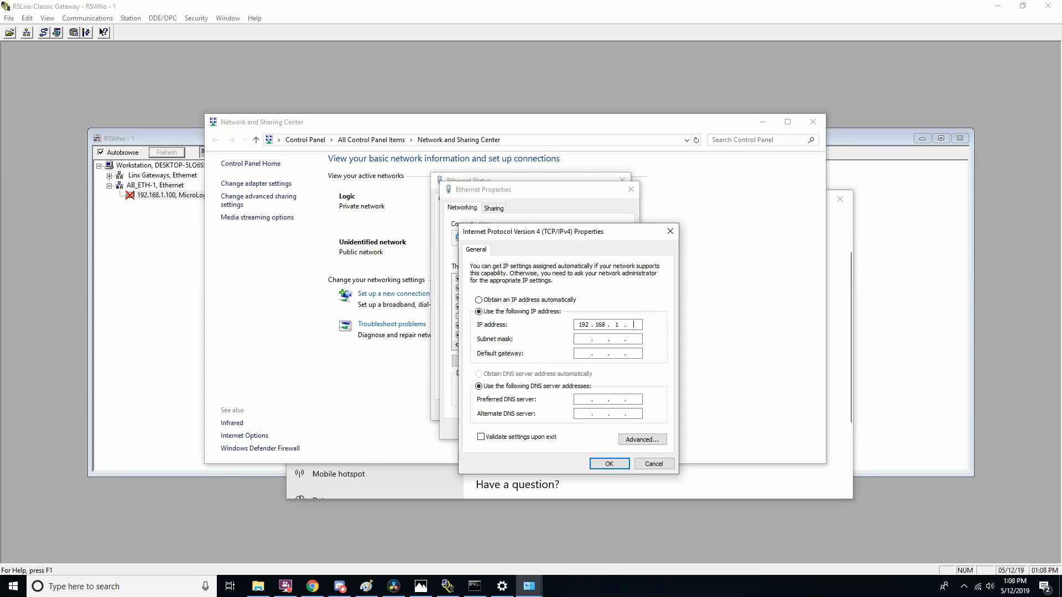
text(9)
click(593, 339)
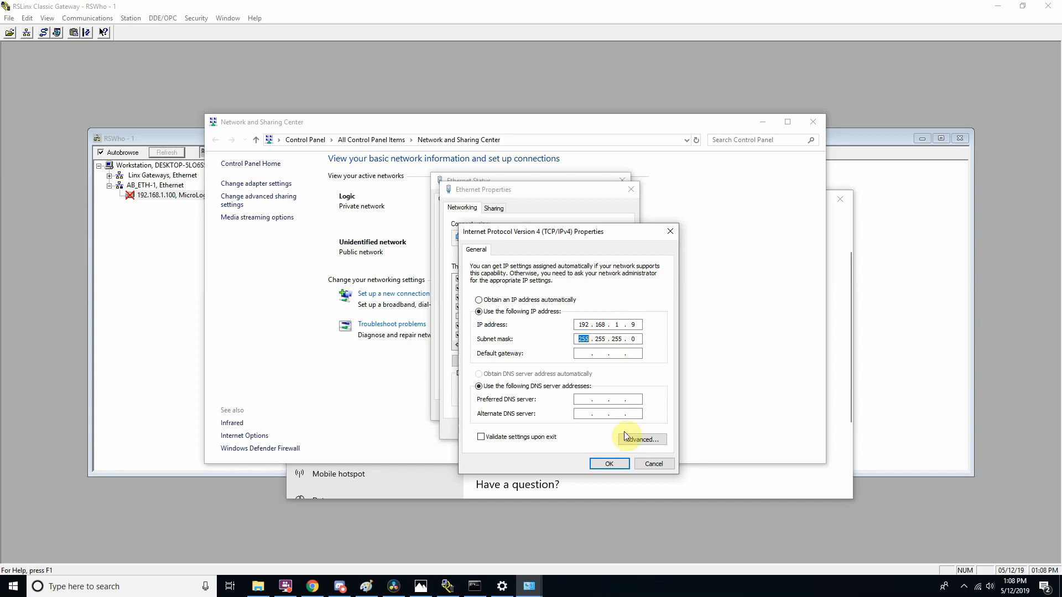
click(609, 463)
Confirm the Ethernet properties and close the Ethernet status, Network and Sharing Center and Settings windows.
click(588, 431)
click(592, 416)
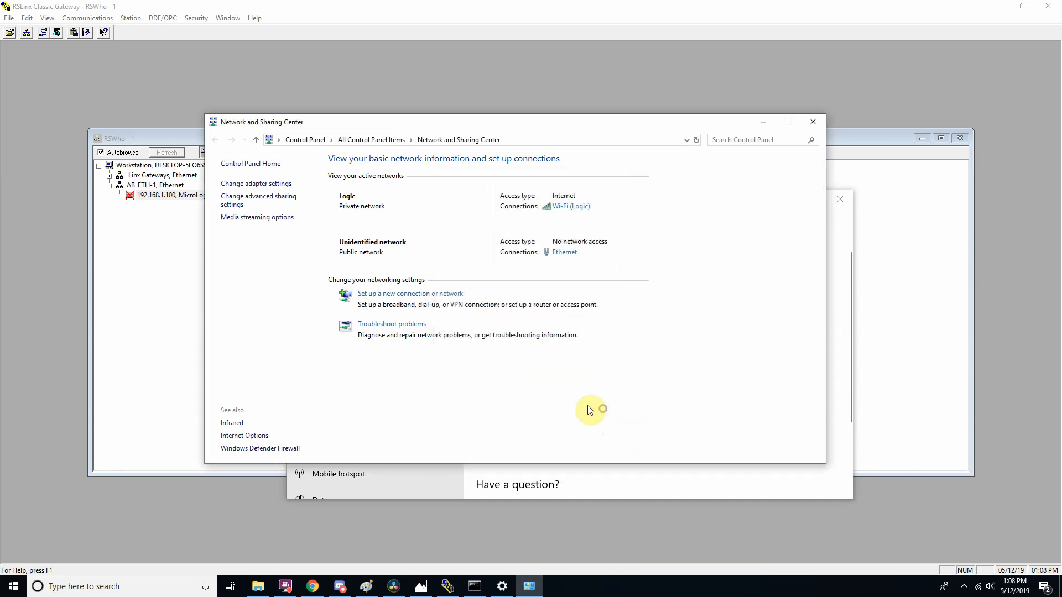
click(812, 121)
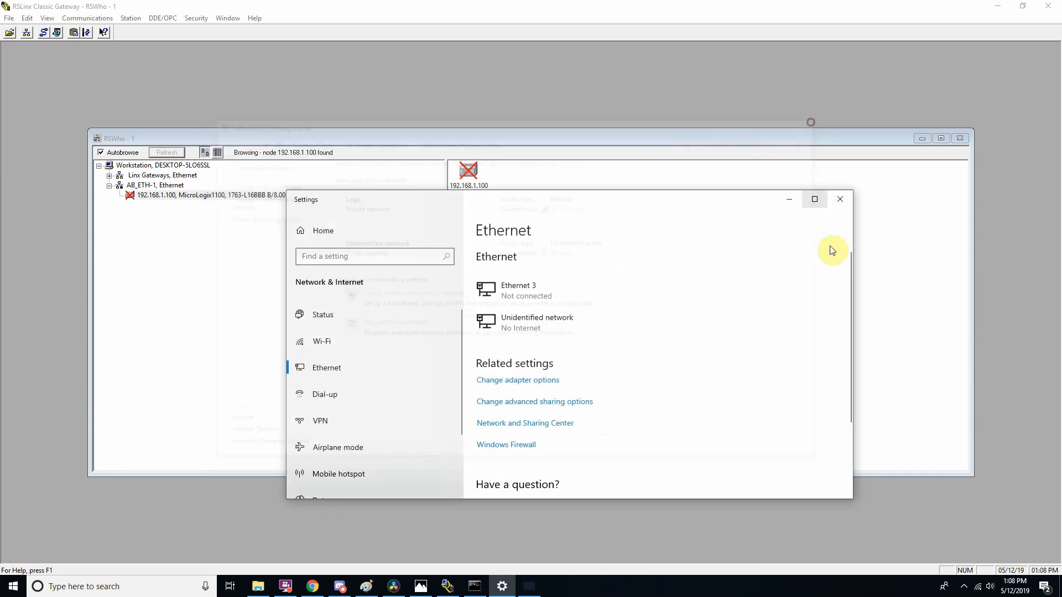
click(844, 202)
Switch to the Command Prompt, ping 192.168.1.100 again and return to the RSWho device tree.
click(476, 586)
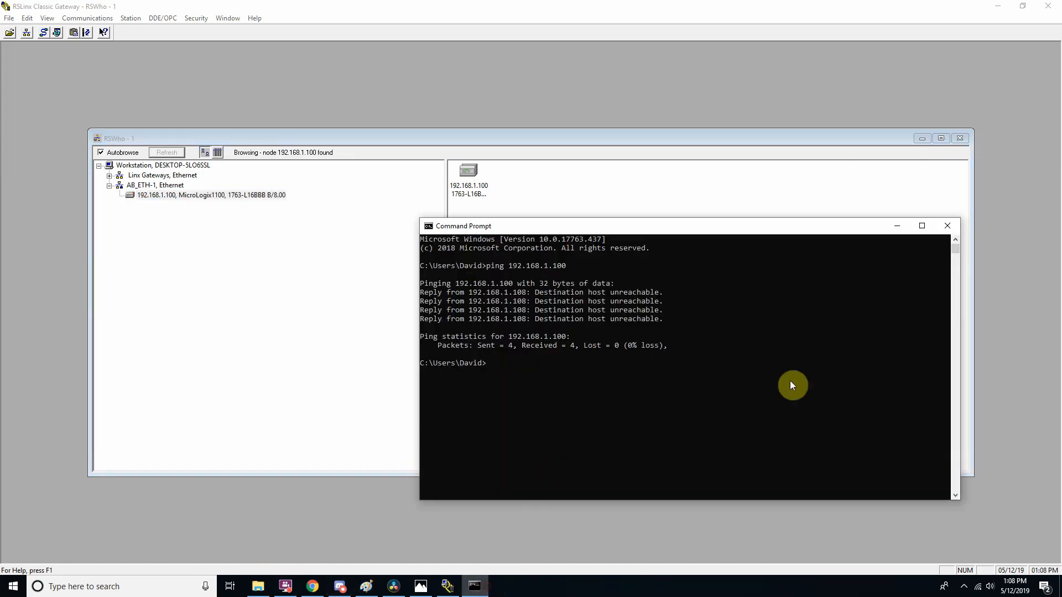
text(ping 192.168.1.100)
key(Return)
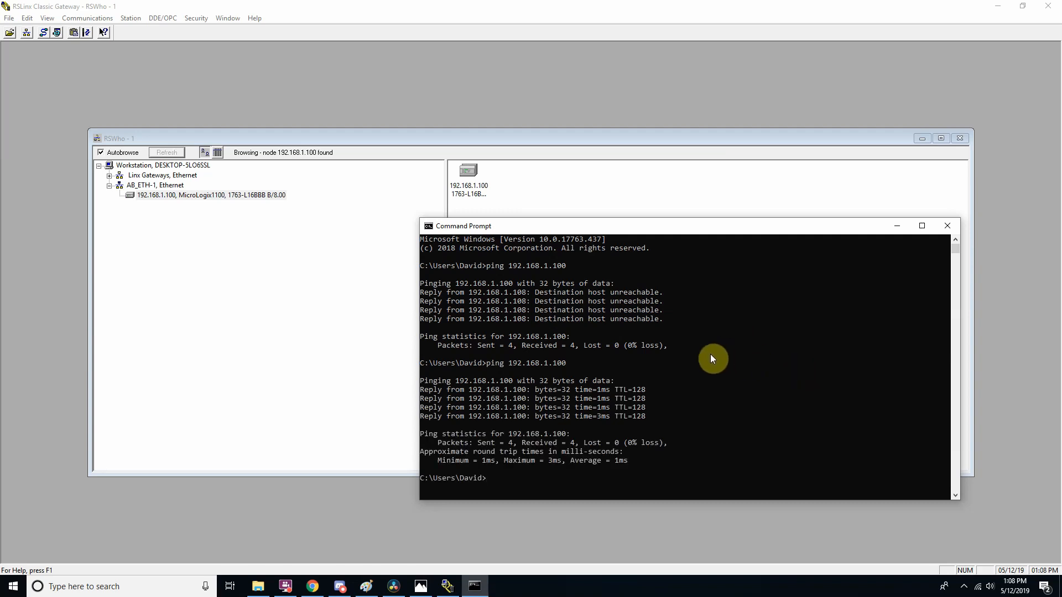
click(344, 354)
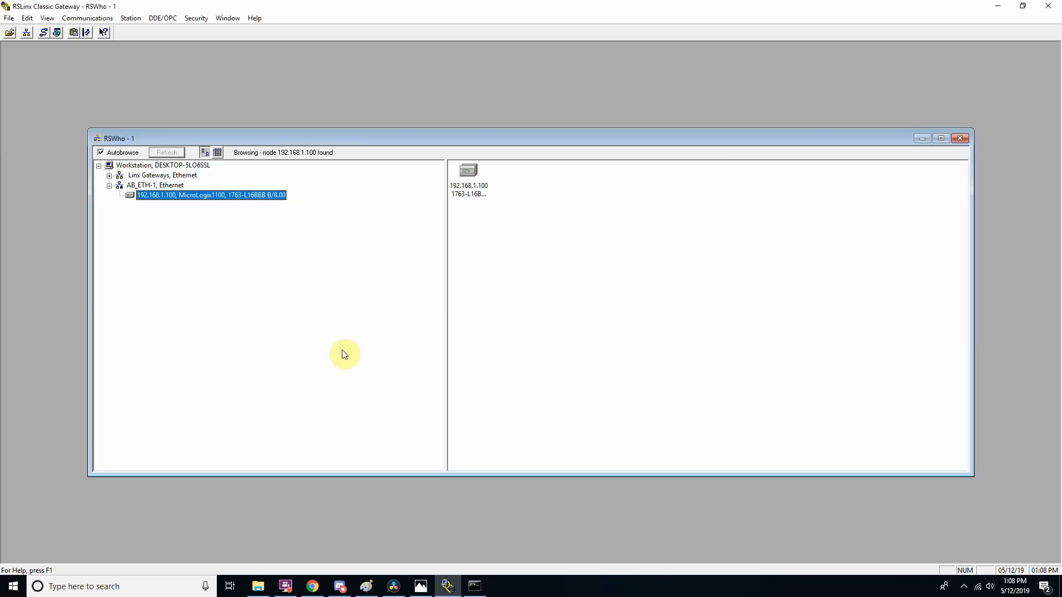